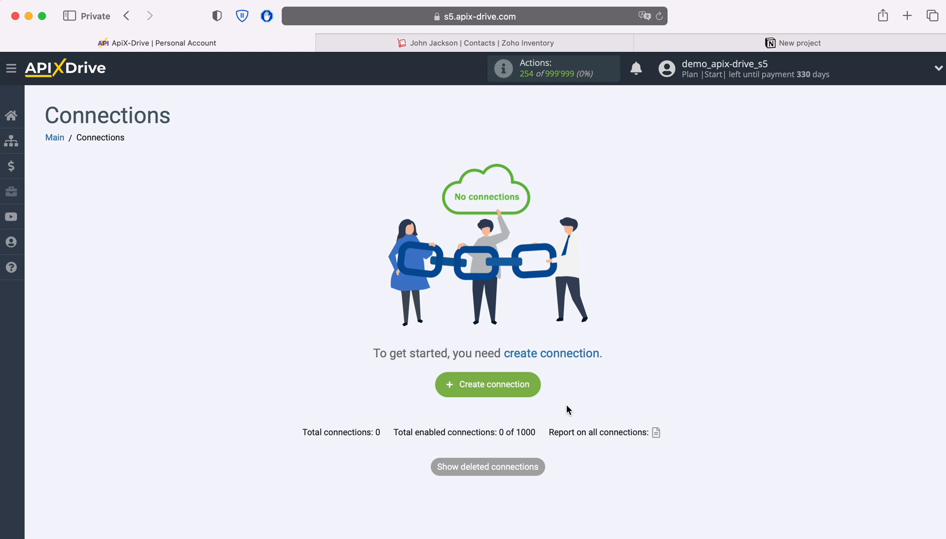
# Create a new connection and set ZOHO Inventory as its data source system.
pyautogui.click(530, 385)
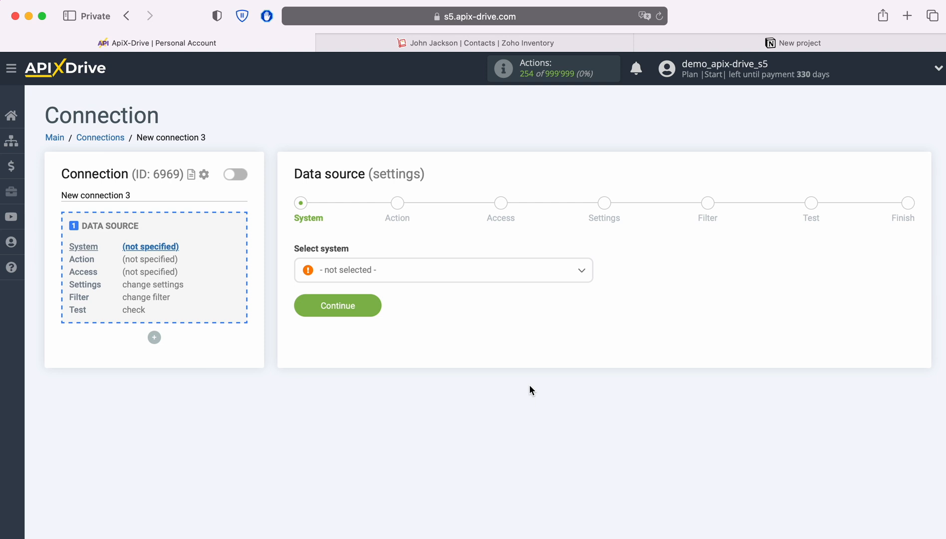
pyautogui.click(446, 274)
pyautogui.scroll(-5, 518, 387)
pyautogui.scroll(-15, 518, 387)
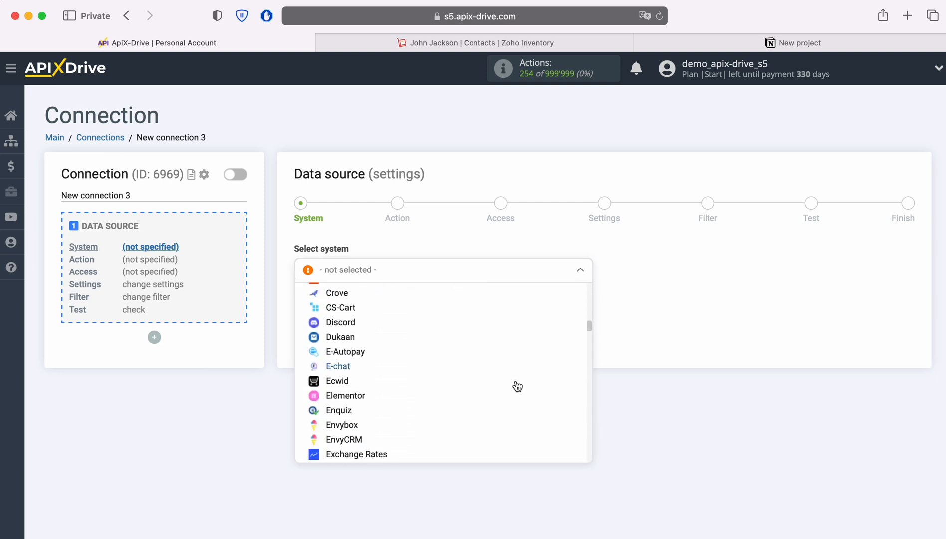
pyautogui.scroll(-15, 516, 386)
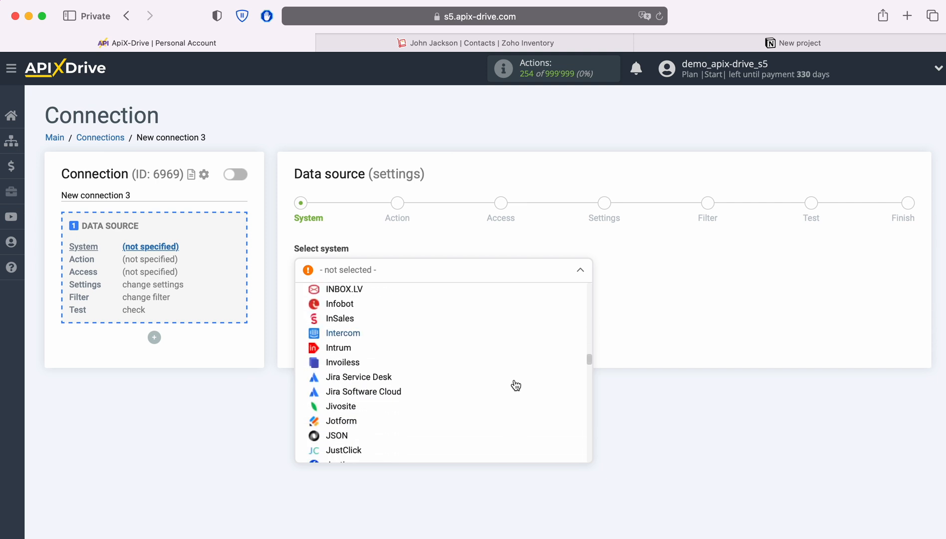
pyautogui.scroll(-15, 516, 386)
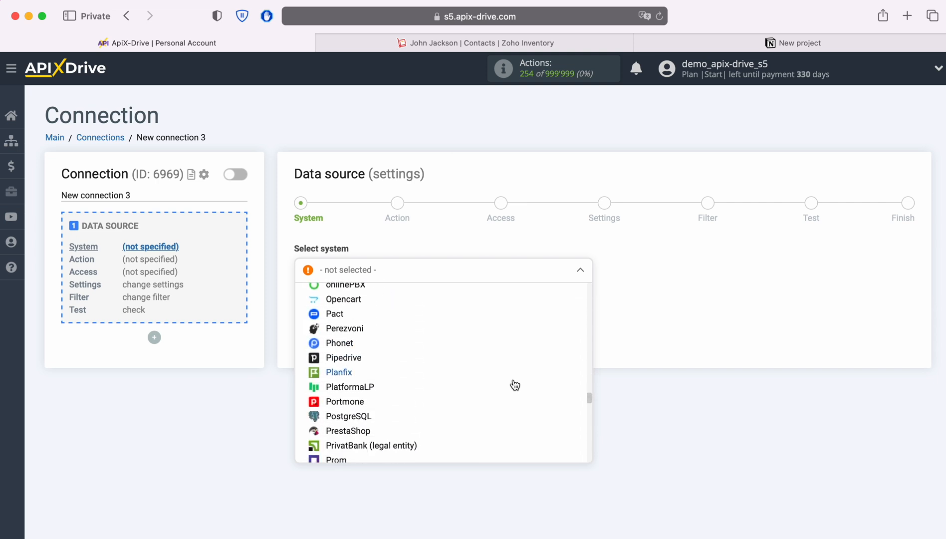
pyautogui.scroll(-15, 515, 386)
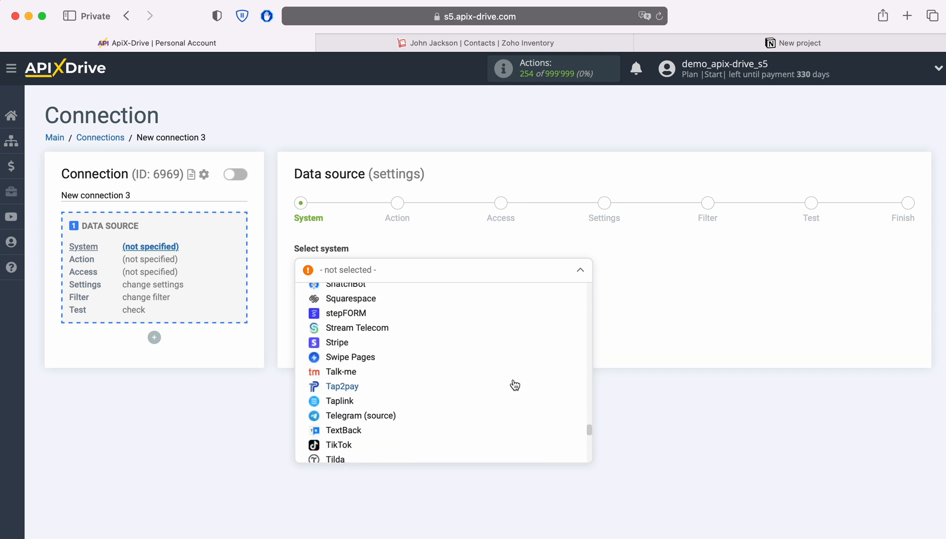
pyautogui.scroll(-10, 515, 385)
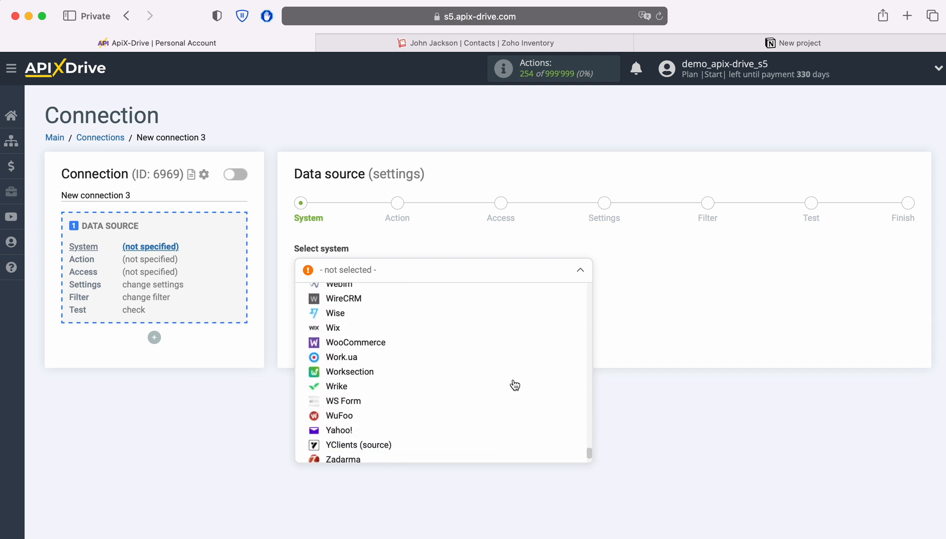
pyautogui.click(348, 448)
pyautogui.click(374, 302)
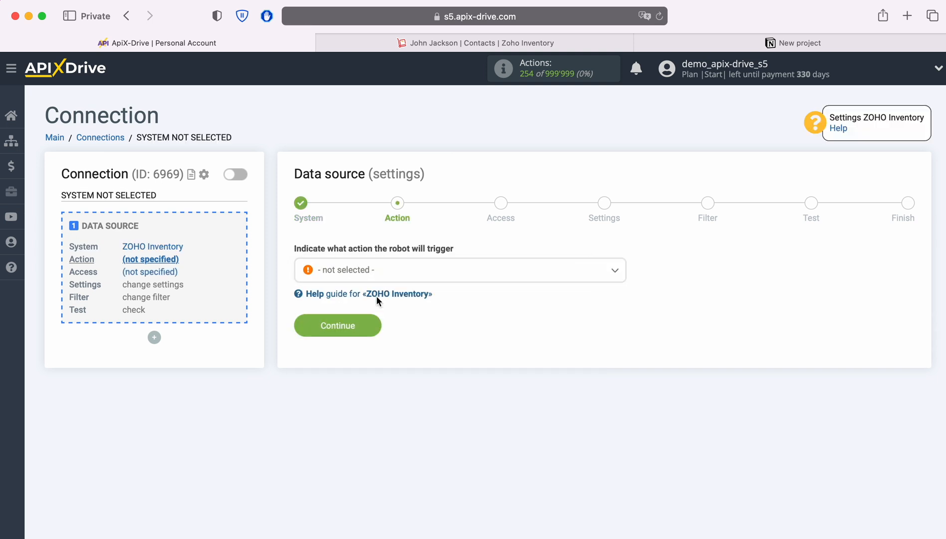
# Set the data source action to Get CONTACTS (new) and continue to the access stage.
pyautogui.click(409, 276)
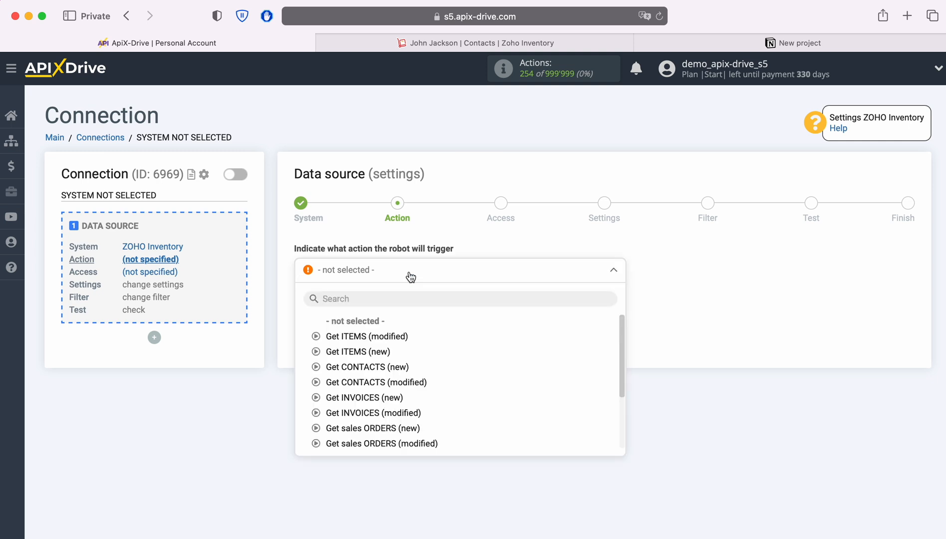
pyautogui.click(373, 367)
pyautogui.click(375, 330)
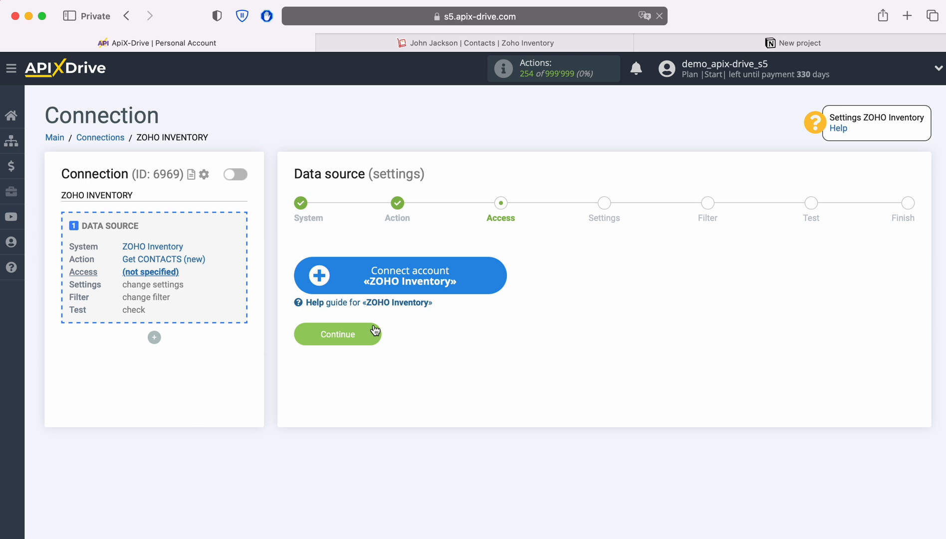
# Connect a ZOHO Inventory account by signing in with the account e-mail and password and accepting ApiX Drive's access to Inventory.
pyautogui.click(496, 276)
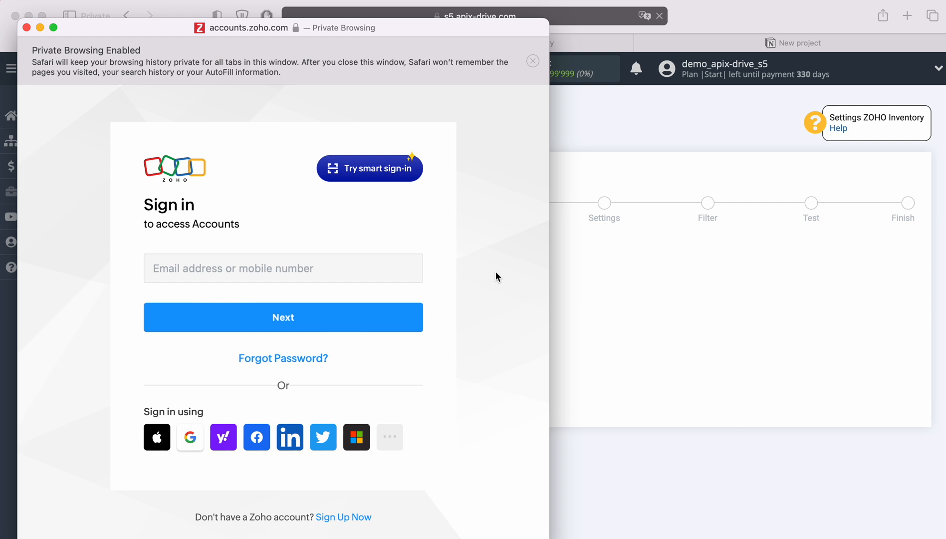
pyautogui.click(377, 268)
pyautogui.press('Return')
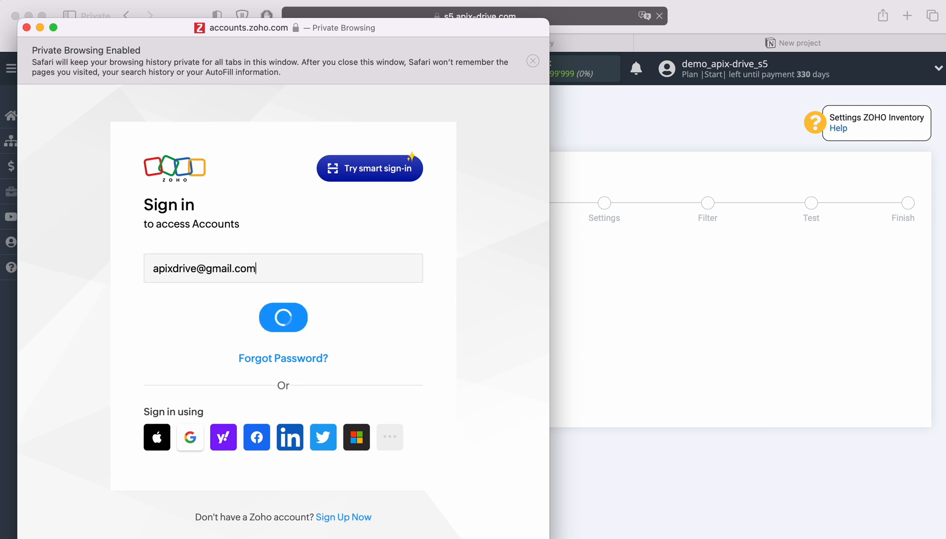
pyautogui.click(236, 343)
pyautogui.click(299, 388)
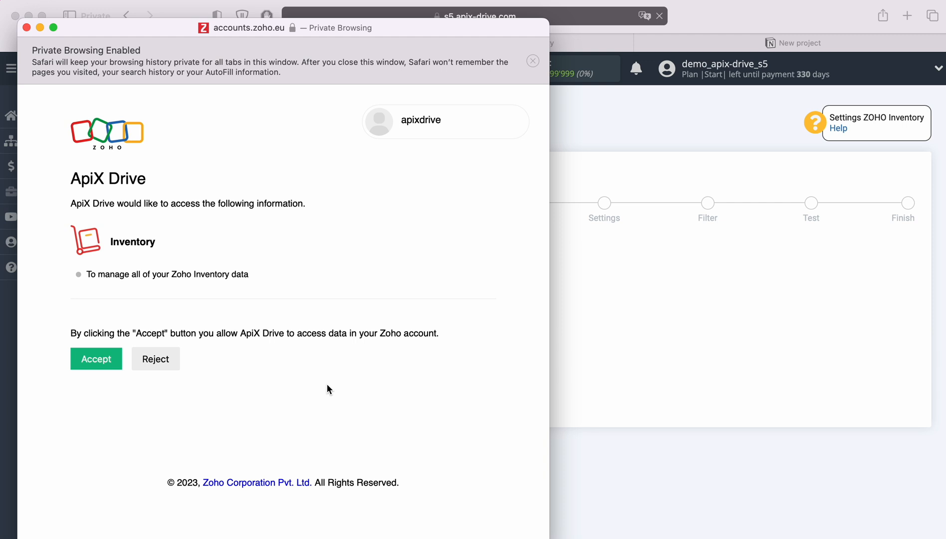
pyautogui.click(113, 359)
# Choose the newly connected ZOHO Inventory account as the data source login and continue to the settings.
pyautogui.click(457, 275)
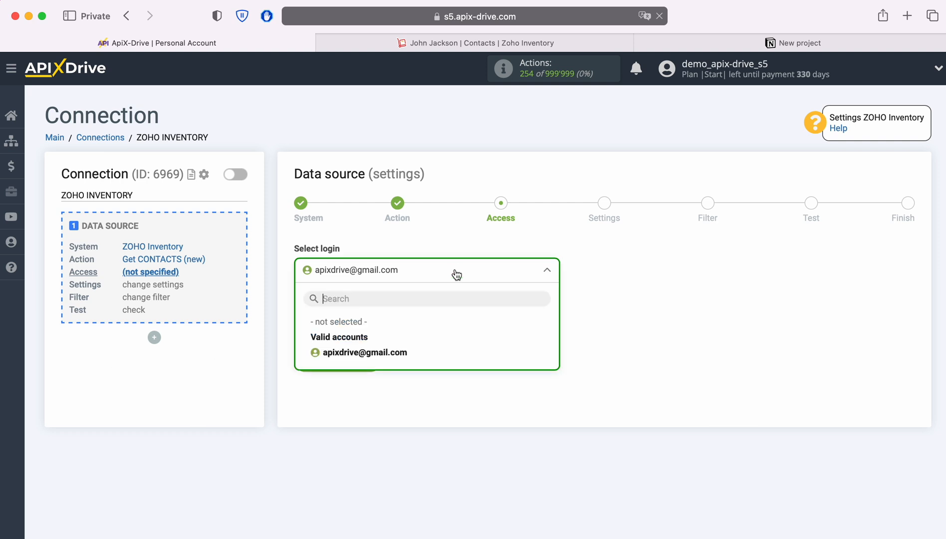
pyautogui.click(396, 352)
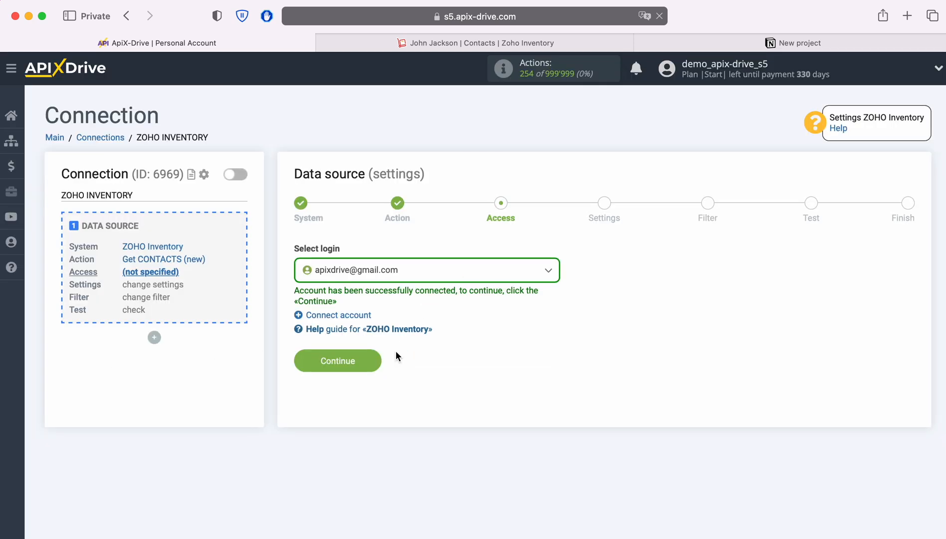
pyautogui.click(375, 361)
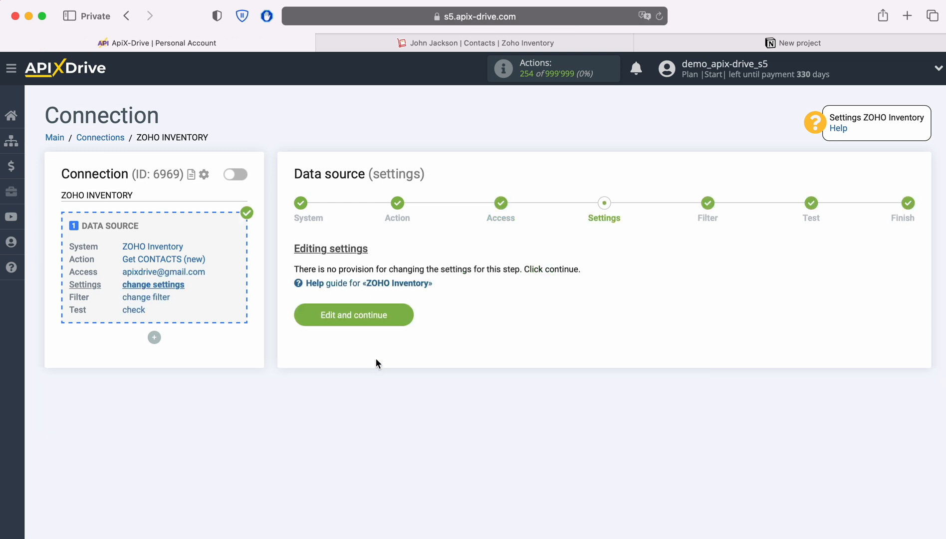
# Continue through the source settings without adding a filter and accept the ZOHO Inventory contact test data.
pyautogui.click(405, 314)
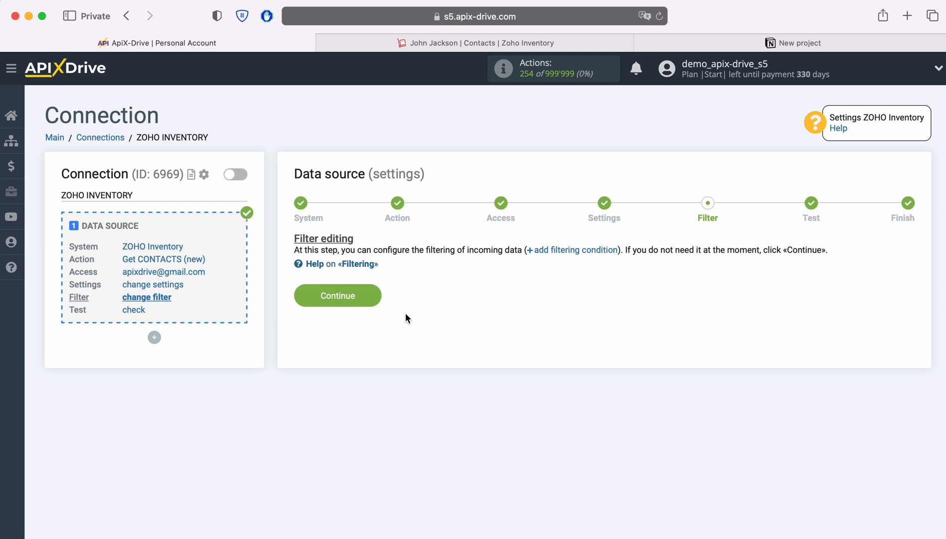
pyautogui.click(374, 296)
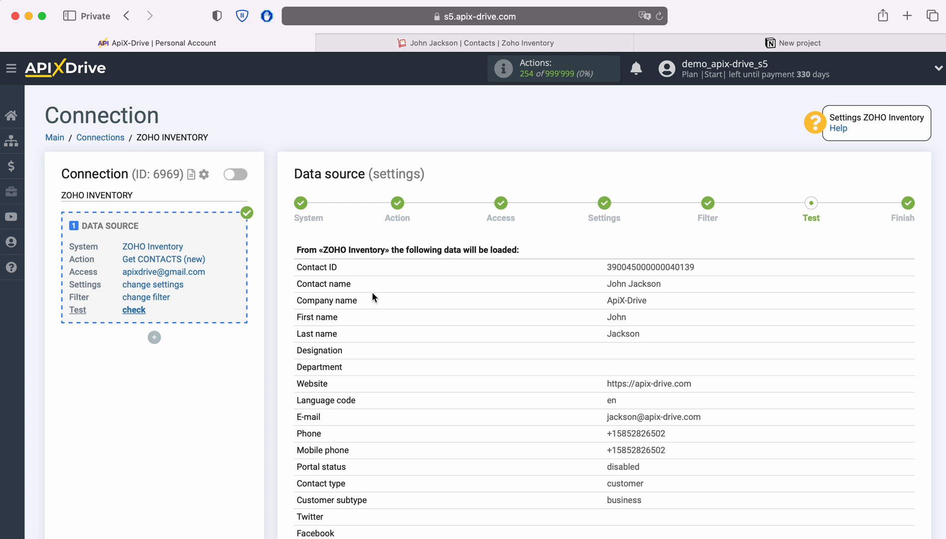
pyautogui.scroll(-5, 374, 296)
pyautogui.scroll(-6, 374, 296)
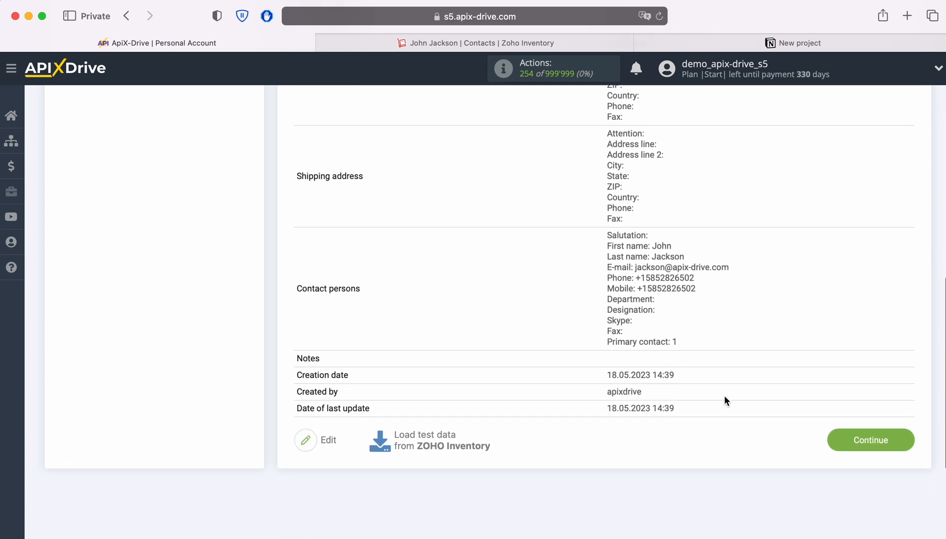
pyautogui.click(897, 440)
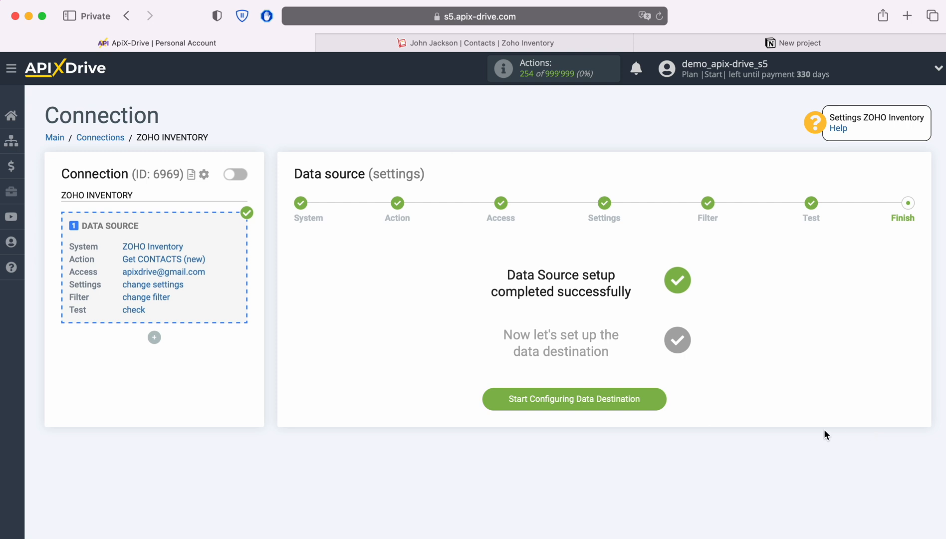
# Start configuring the data destination and set Notion as its system.
pyautogui.click(663, 404)
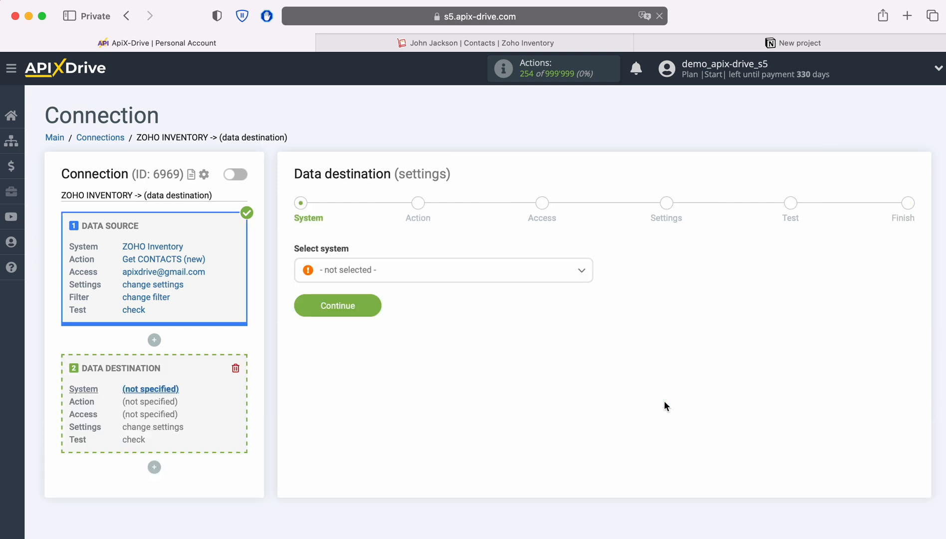
pyautogui.click(469, 281)
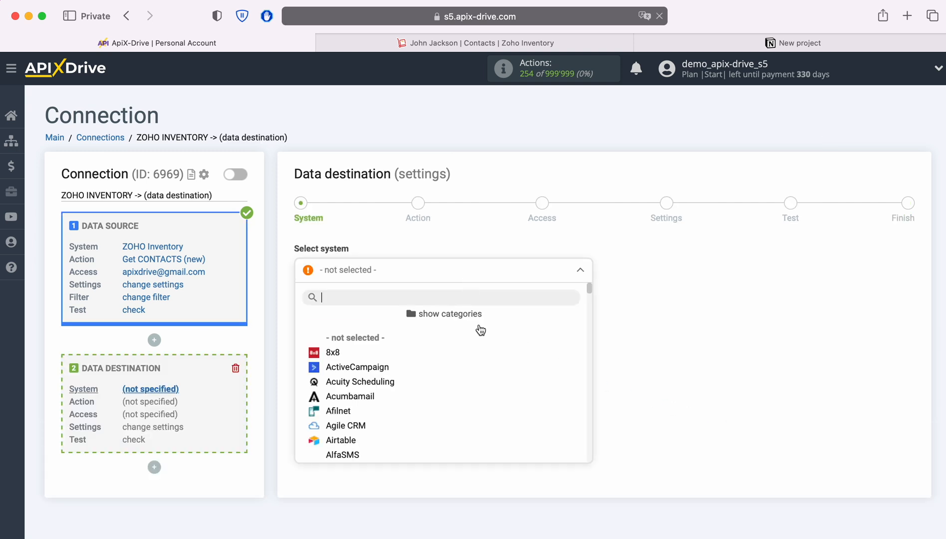
pyautogui.scroll(-10, 533, 380)
pyautogui.scroll(-15, 533, 380)
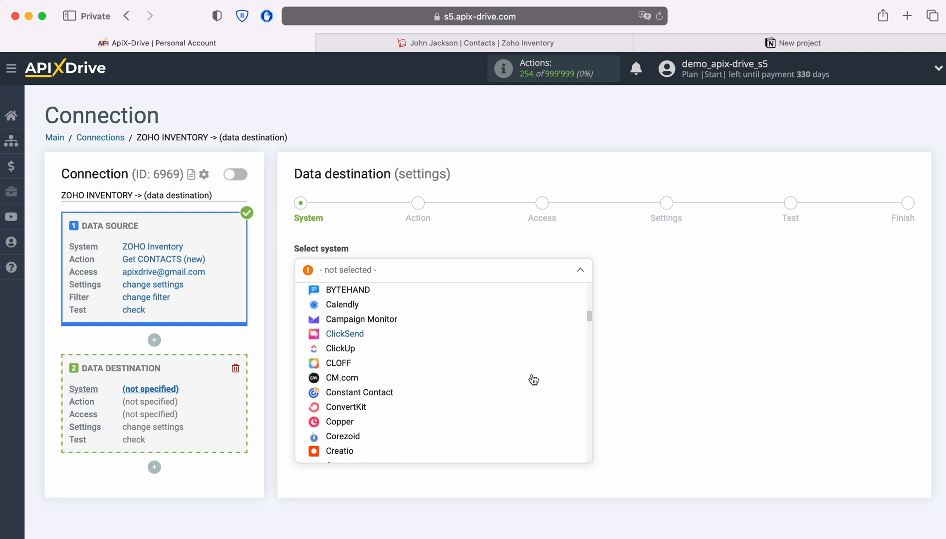
pyautogui.scroll(-15, 533, 381)
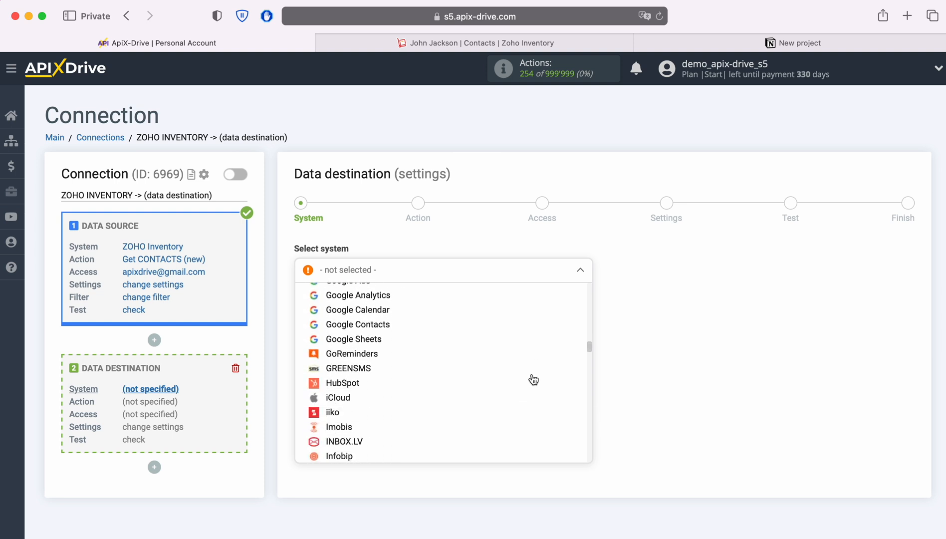
pyautogui.scroll(-15, 533, 380)
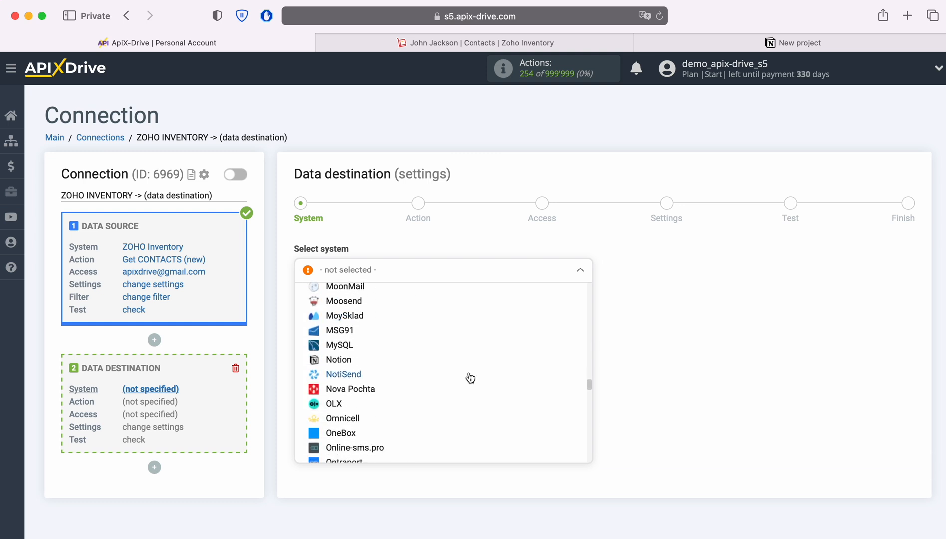
pyautogui.click(340, 359)
pyautogui.click(376, 305)
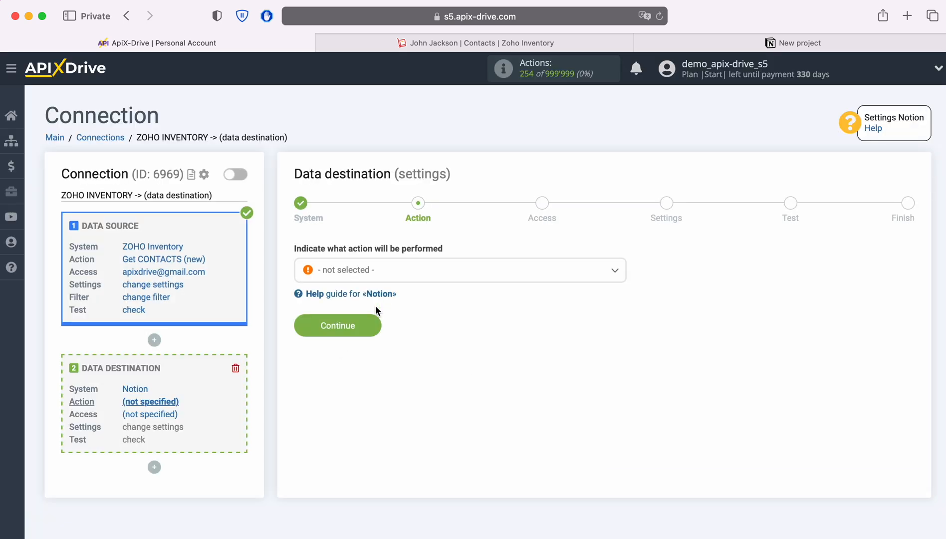
# Set the data destination action to Add DATABASE ITEM and continue to the access stage.
pyautogui.click(432, 276)
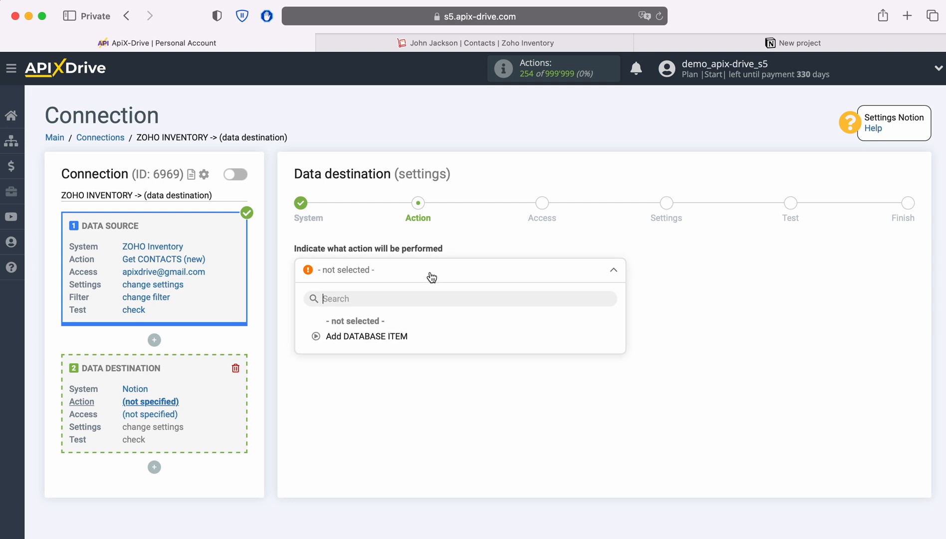
pyautogui.click(395, 337)
pyautogui.click(373, 325)
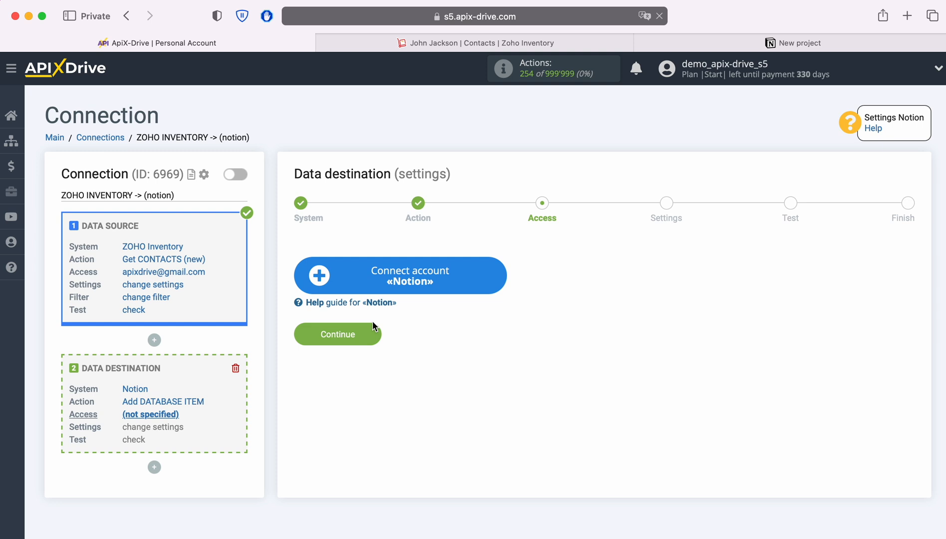
# Start connecting a Notion account and log in with the account e-mail and password.
pyautogui.click(497, 275)
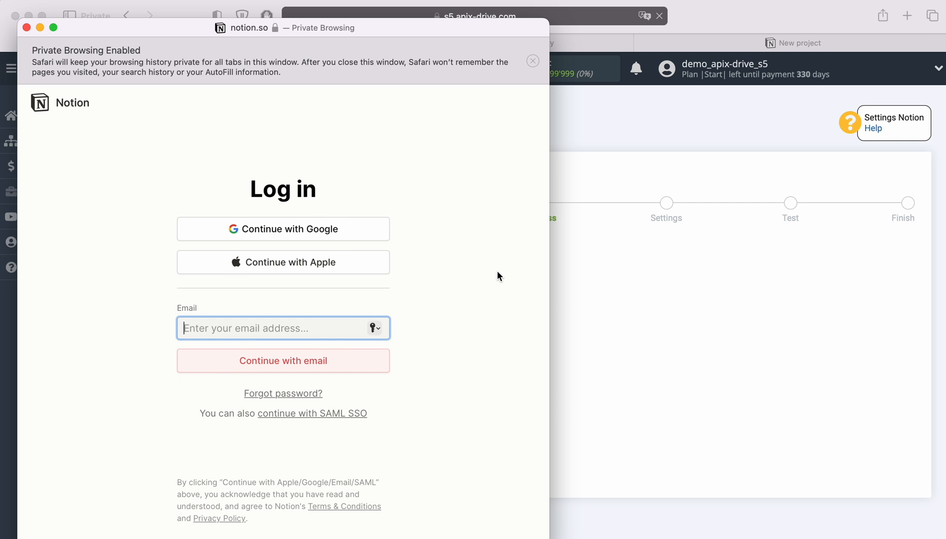
pyautogui.rightClick(264, 325)
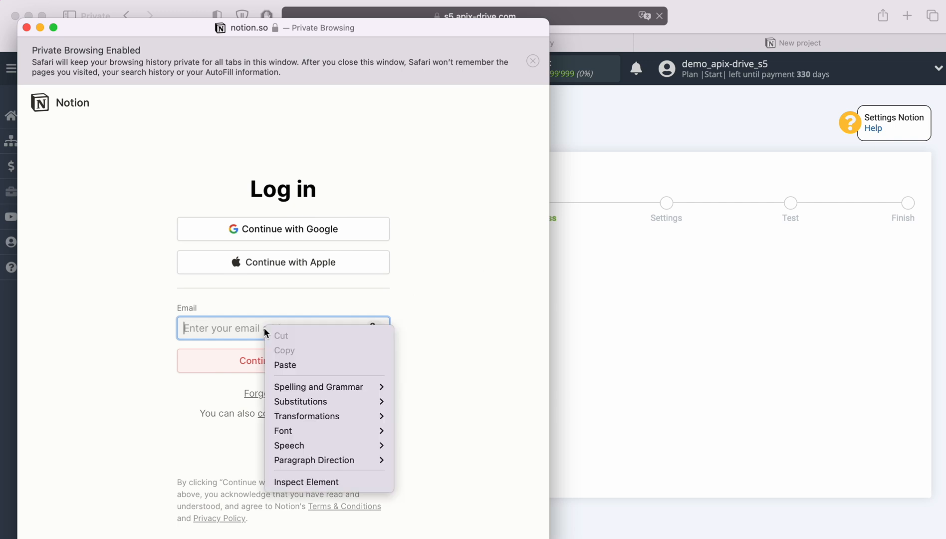
pyautogui.click(291, 363)
pyautogui.click(333, 364)
pyautogui.write('•••••••••••••')
pyautogui.click(348, 402)
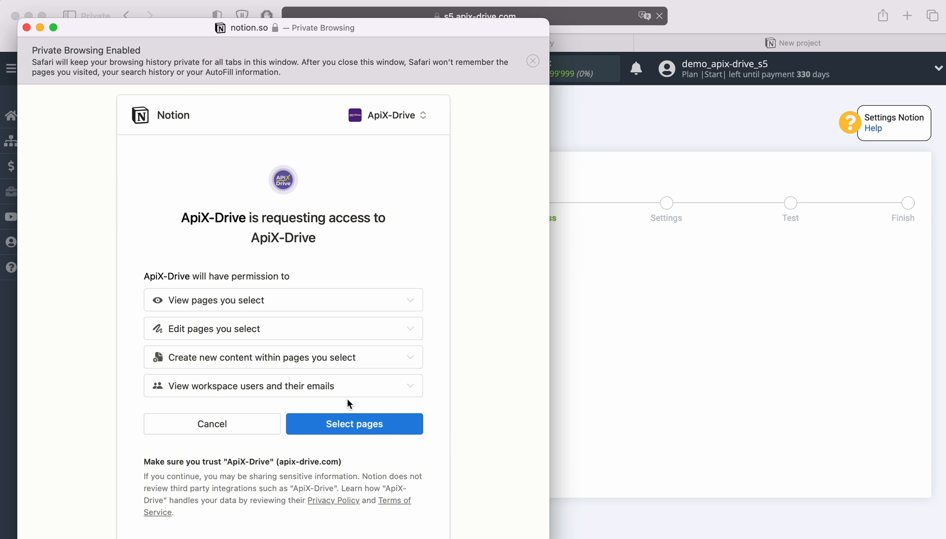
# Allow ApiX-Drive to access all listed Notion pages and choose the ApiX-Drive login for the data destination.
pyautogui.click(370, 421)
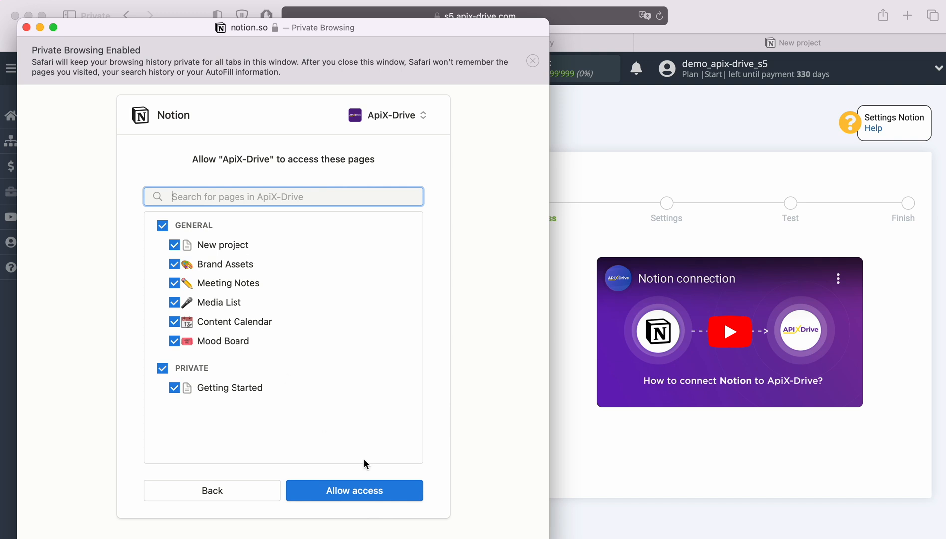
pyautogui.click(385, 491)
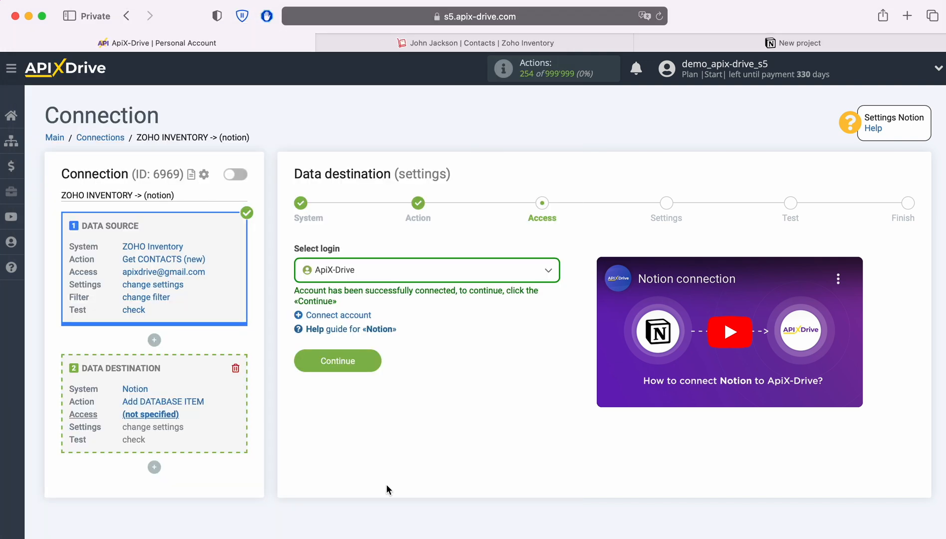
pyautogui.click(406, 276)
pyautogui.click(356, 351)
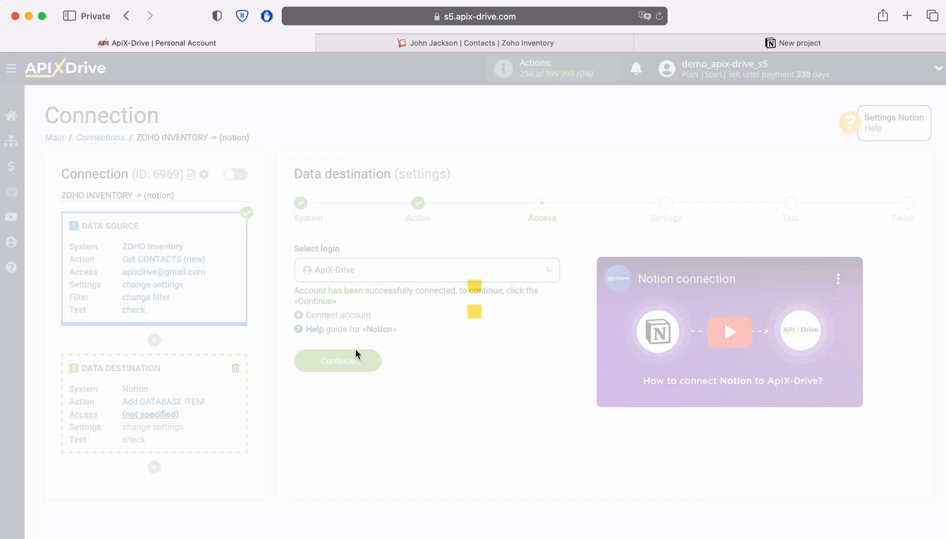
pyautogui.click(367, 361)
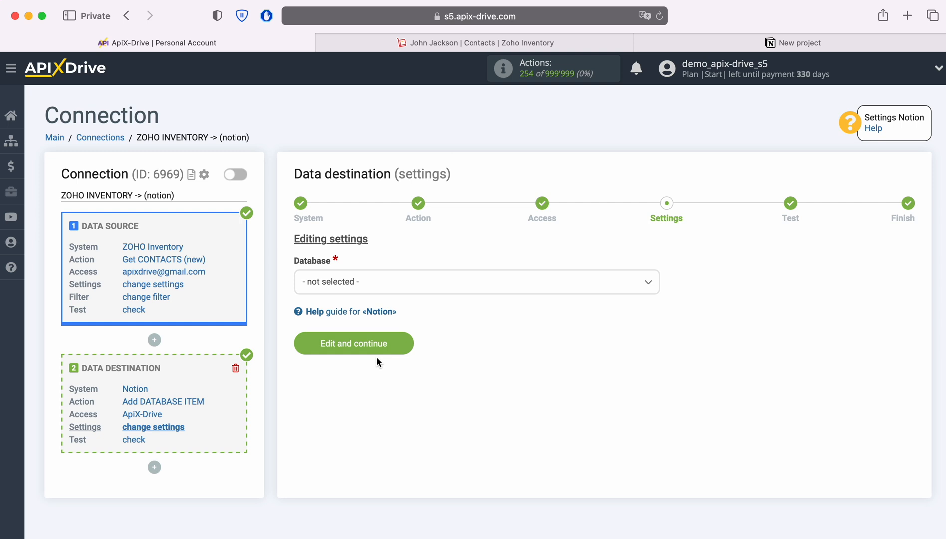
# Set the destination database to New project and look over that database's columns in Notion before returning to ApiX-Drive.
pyautogui.click(432, 282)
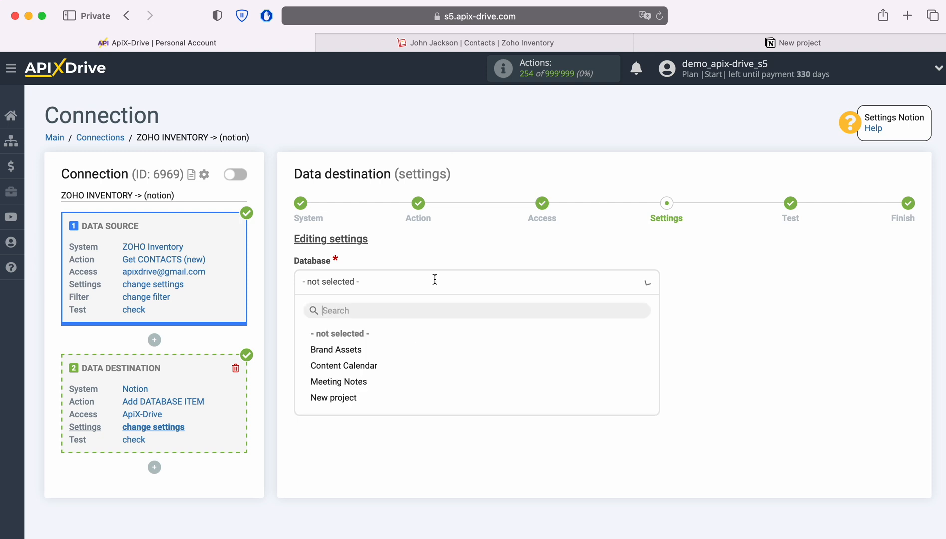
pyautogui.click(338, 397)
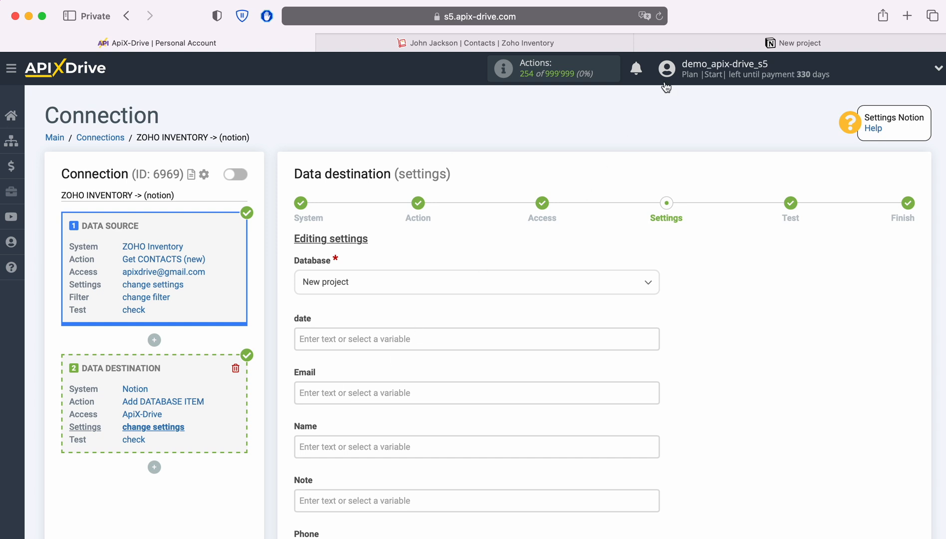
pyautogui.click(668, 43)
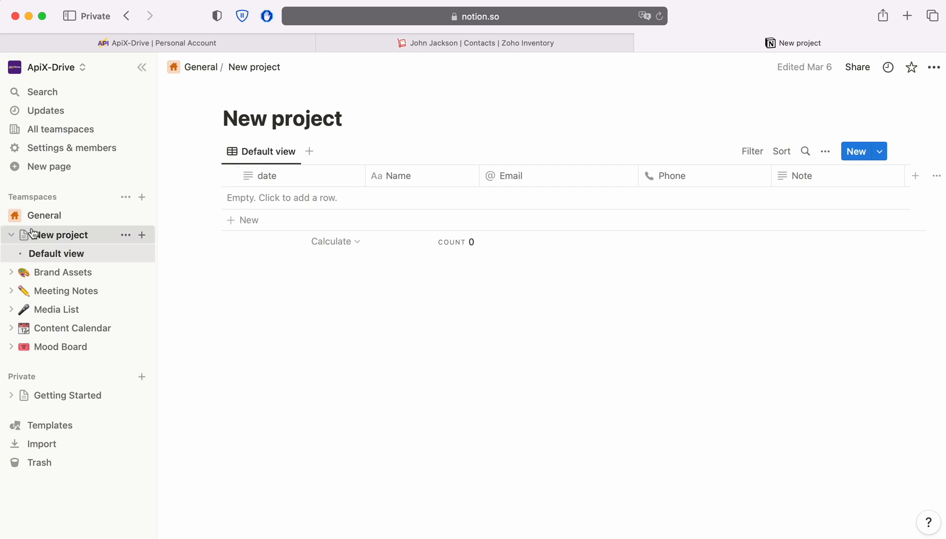
pyautogui.click(11, 236)
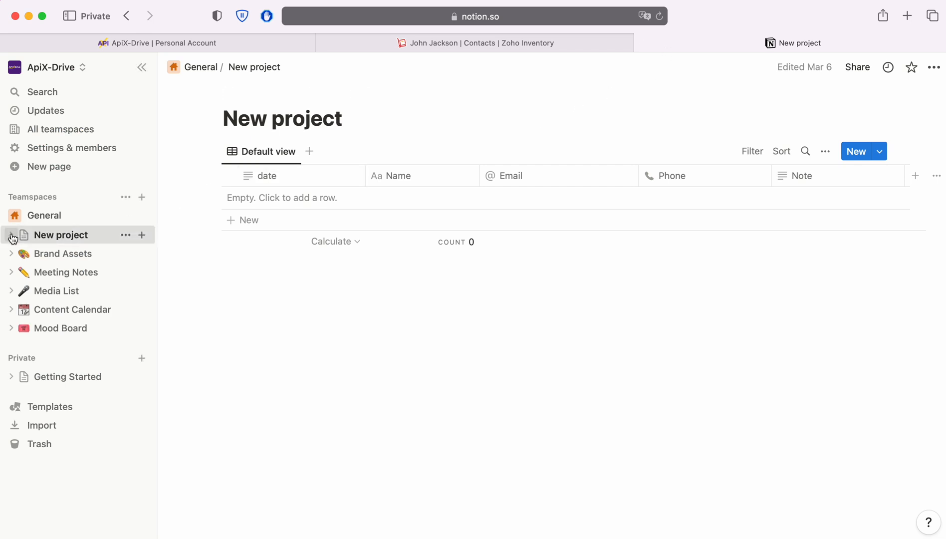
pyautogui.click(12, 236)
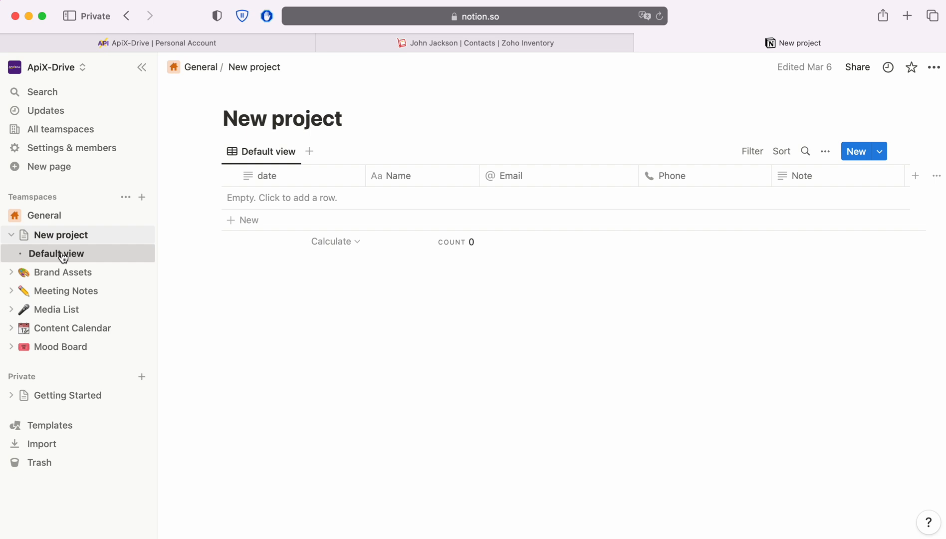
pyautogui.click(138, 42)
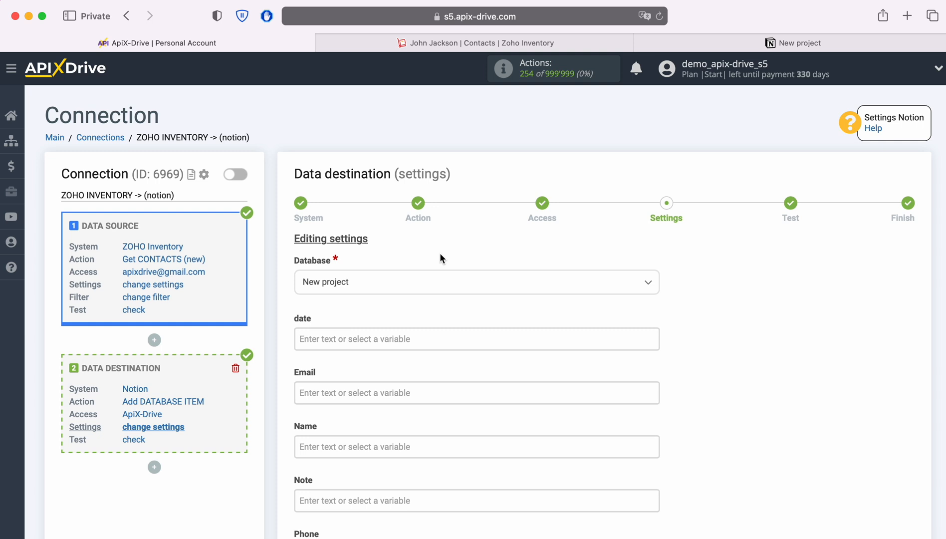
# Map the date field to the ZOHO Inventory Creation date variable.
pyautogui.click(341, 334)
pyautogui.scroll(-5, 426, 316)
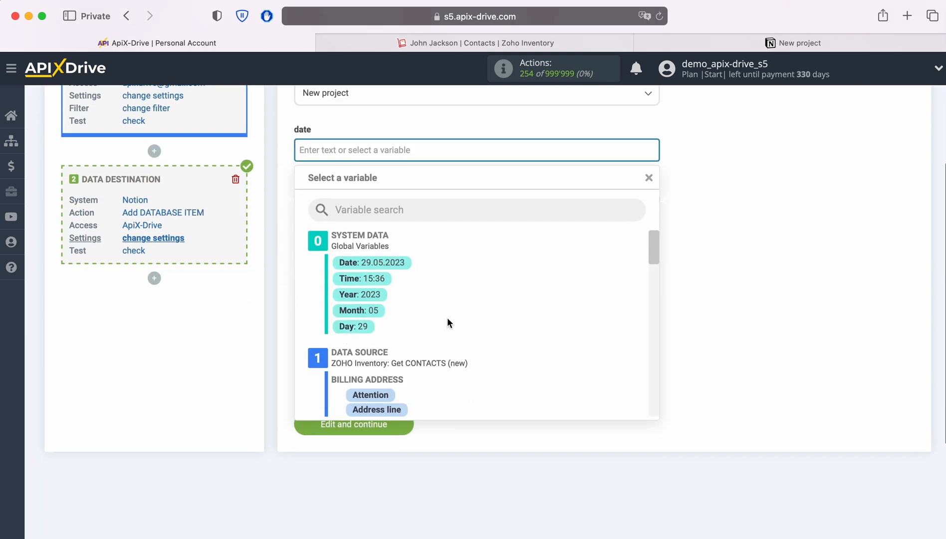
pyautogui.scroll(-1, 547, 315)
pyautogui.scroll(-6, 546, 310)
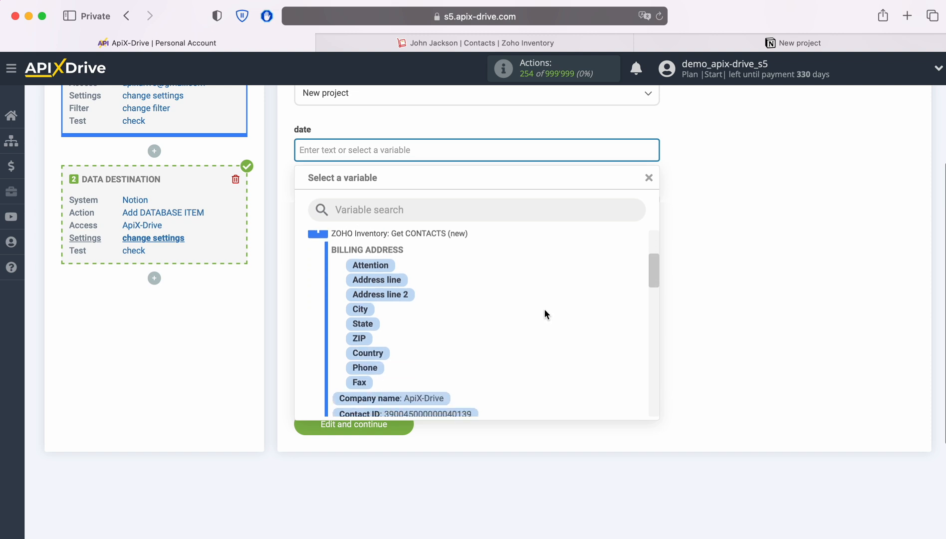
pyautogui.scroll(-5, 544, 312)
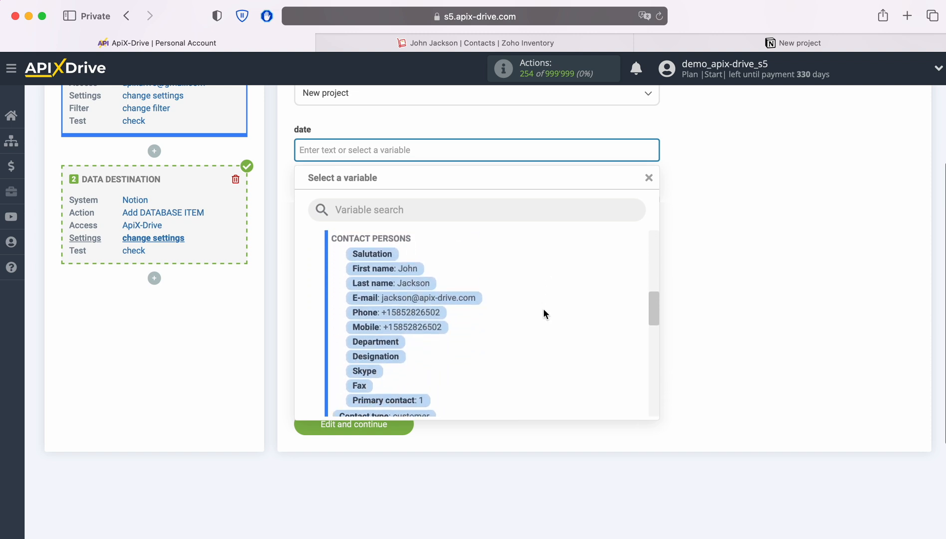
pyautogui.click(454, 353)
# Map the Email field to the contact person's E-mail variable from ZOHO Inventory.
pyautogui.click(350, 202)
pyautogui.scroll(-6, 552, 333)
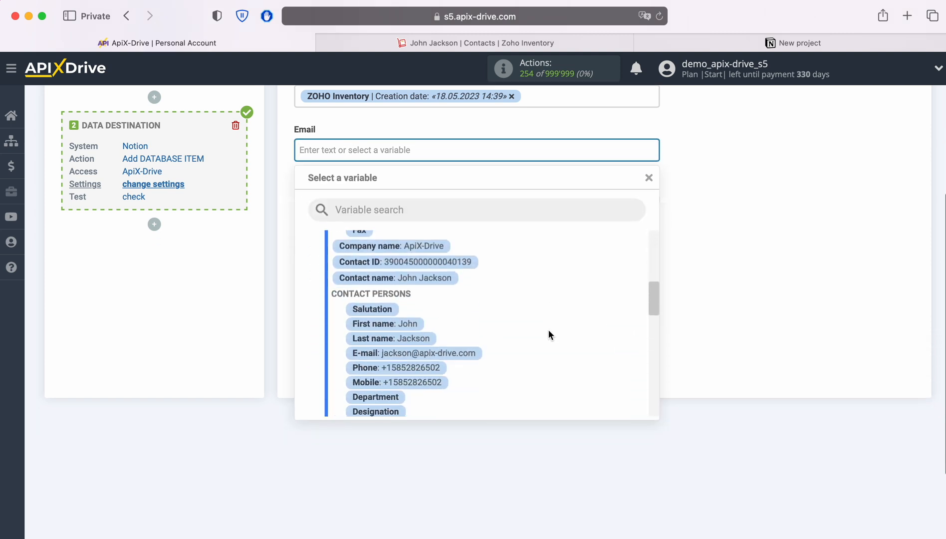
pyautogui.click(470, 354)
# Fill the Name field with the ZOHO Inventory First name and Last name variables of the contact person.
pyautogui.click(351, 203)
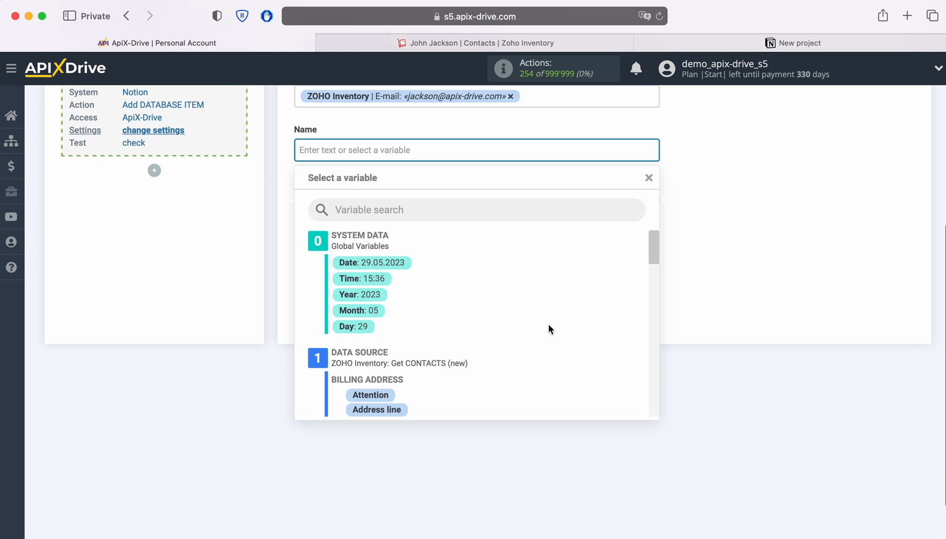
pyautogui.scroll(-5, 549, 326)
pyautogui.scroll(-4, 548, 323)
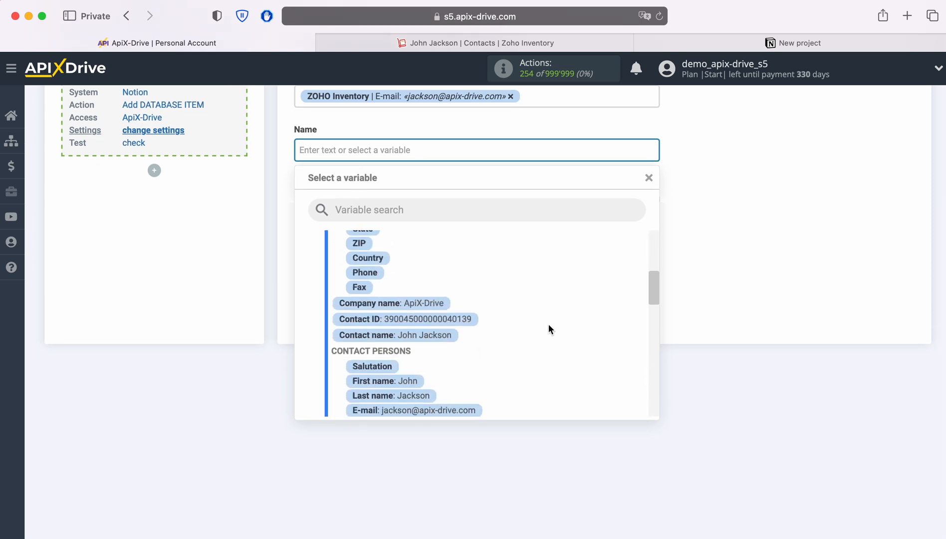
pyautogui.click(410, 341)
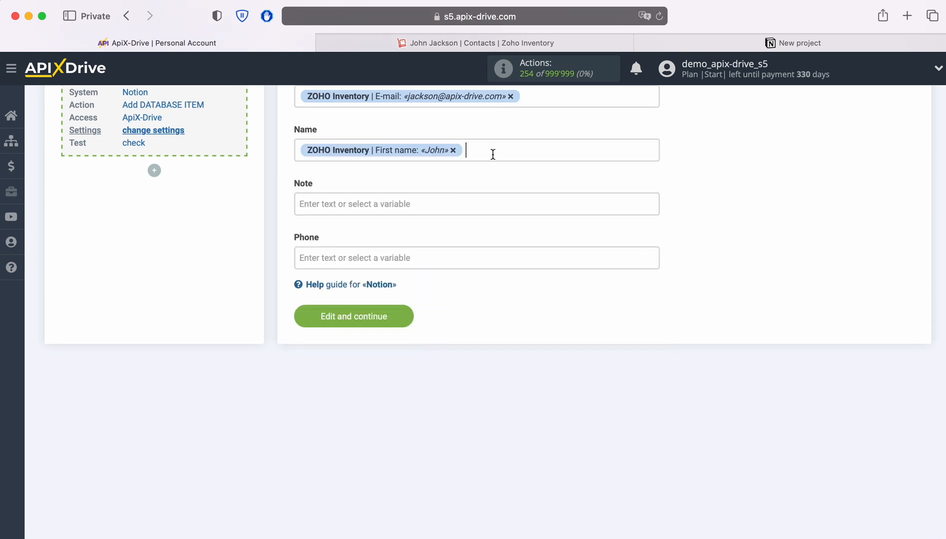
pyautogui.click(490, 152)
pyautogui.click(422, 355)
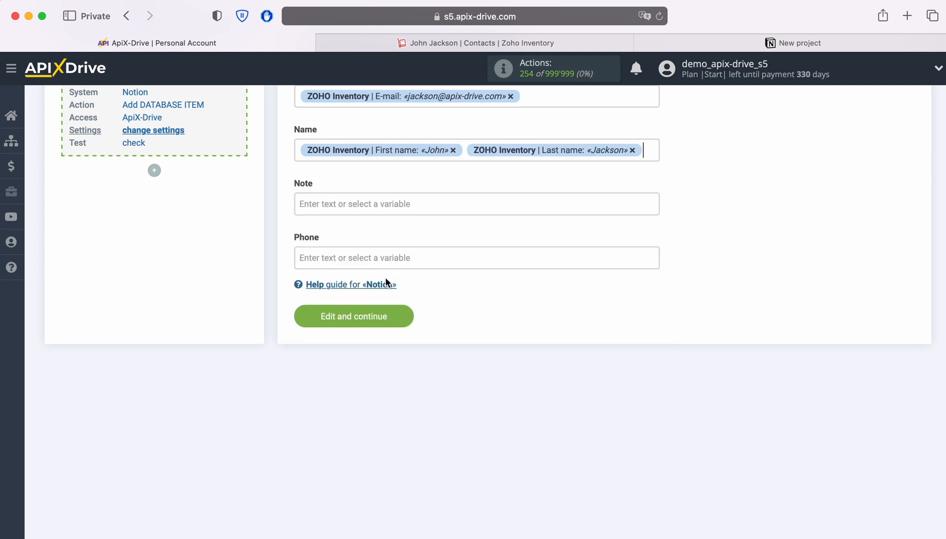
# Enter "New Contact from Zoho Inventory" as fixed text in the Note field.
pyautogui.click(369, 202)
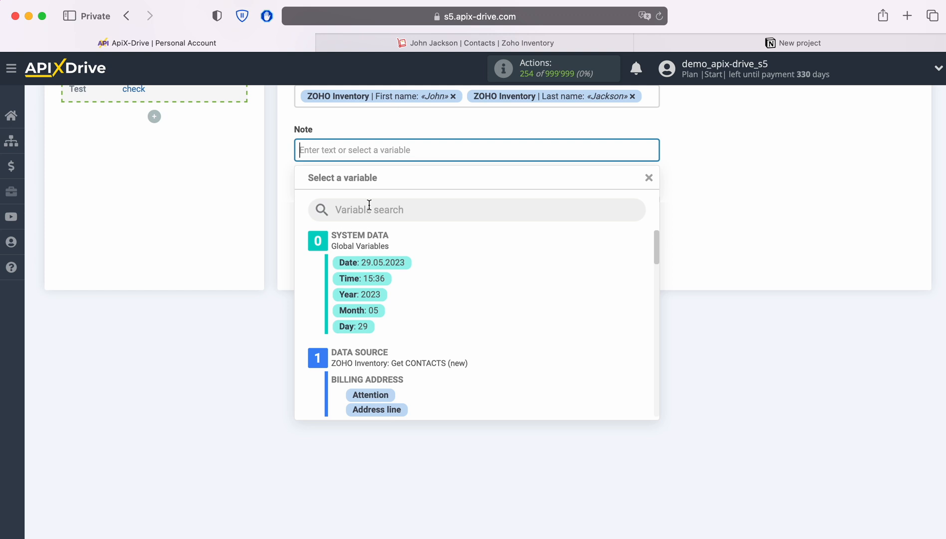
pyautogui.write('New Contact')
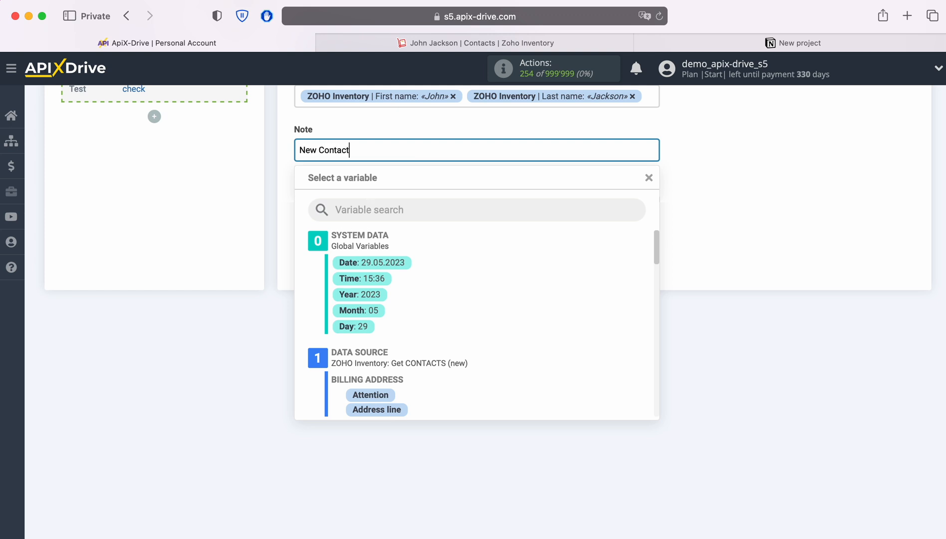
pyautogui.write(' from Zoho Inventory')
pyautogui.click(213, 225)
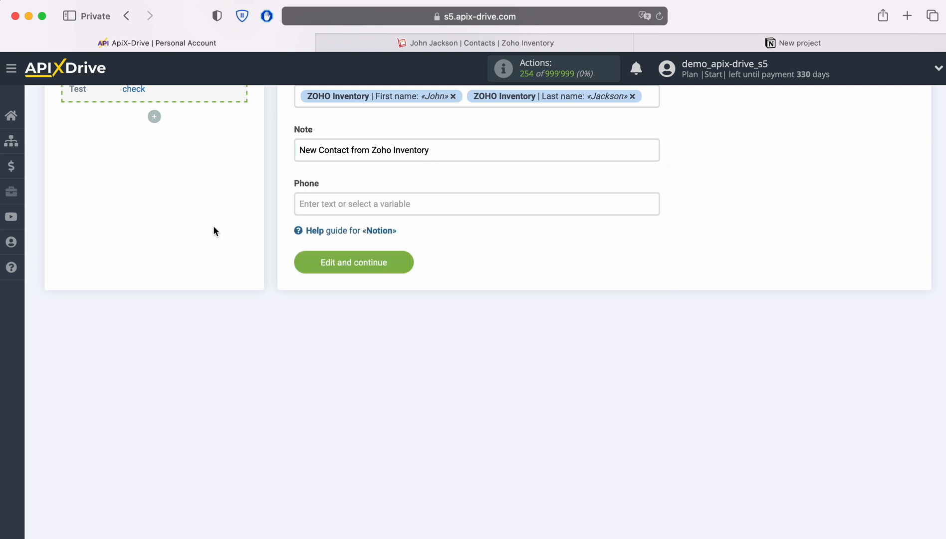
# Map the Phone field to the contact person's Phone variable and continue to the test stage.
pyautogui.click(373, 208)
pyautogui.scroll(-5, 558, 346)
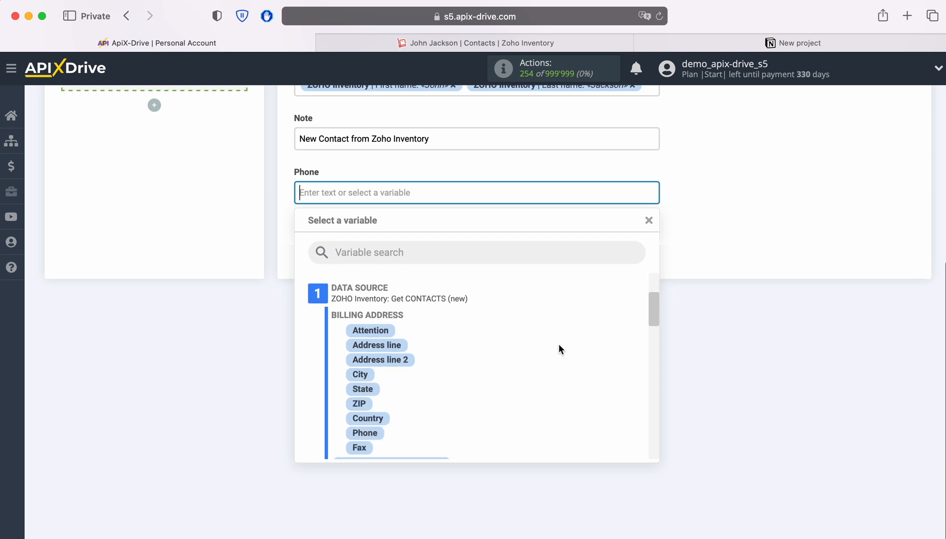
pyautogui.scroll(-5, 557, 342)
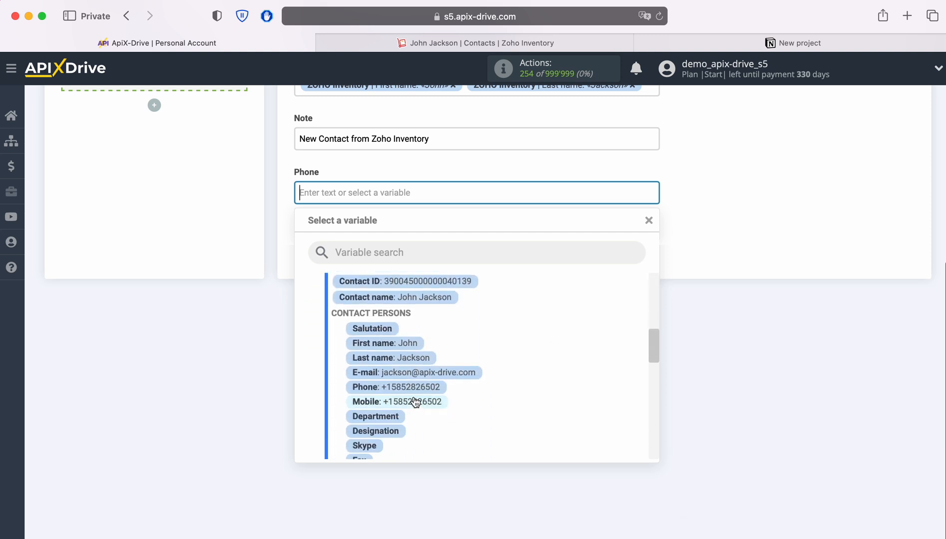
pyautogui.click(413, 387)
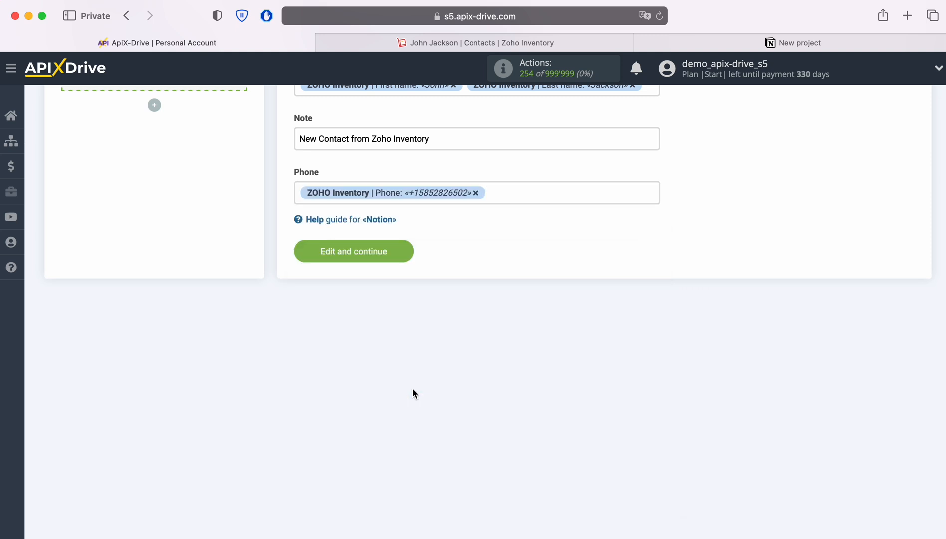
pyautogui.click(402, 251)
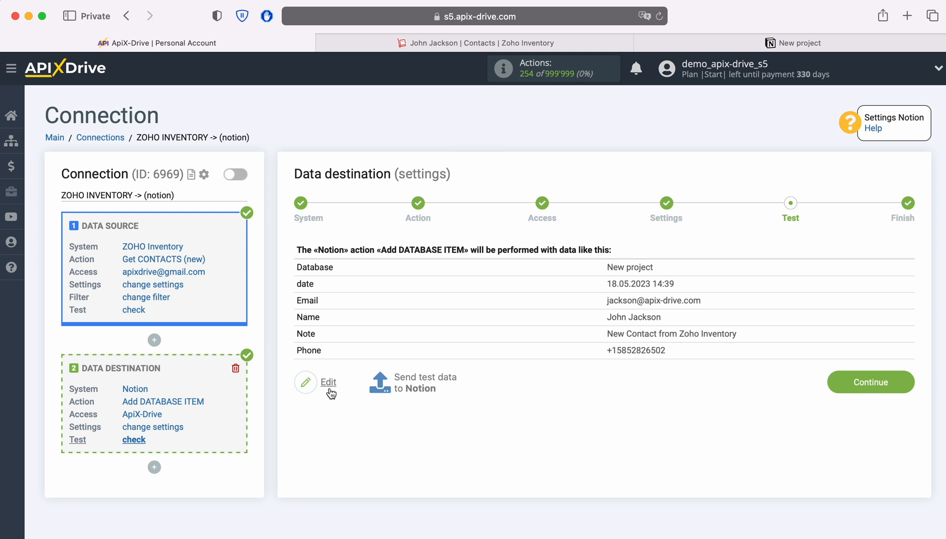
# Send test data to Notion and check the New project database there for the new item.
pyautogui.click(424, 381)
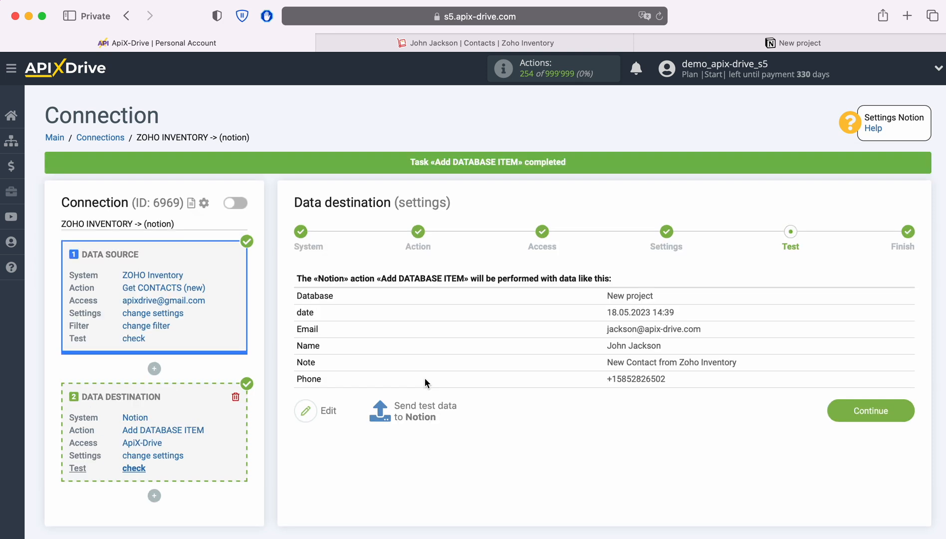
pyautogui.click(667, 45)
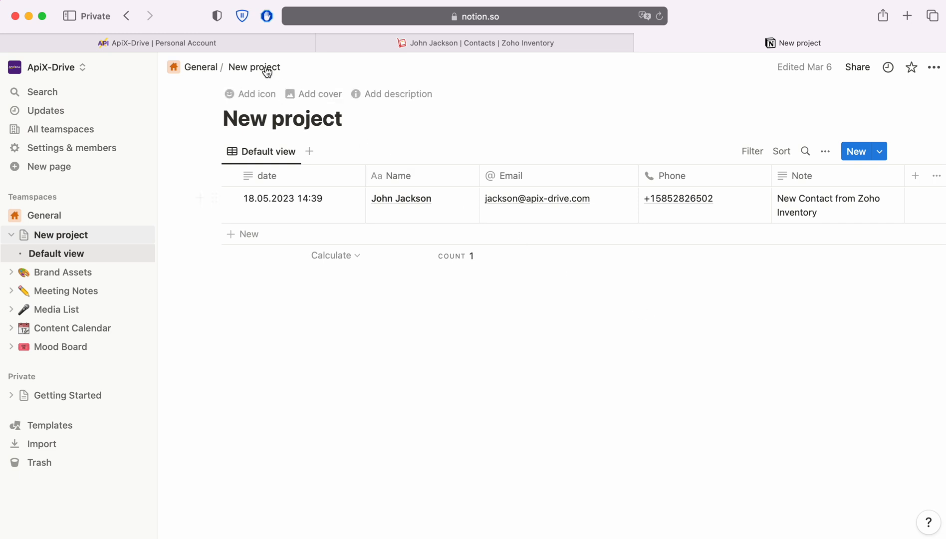
# Return to ApiX-Drive, finish the data destination setup and enable automatic updating for the connection.
pyautogui.click(225, 41)
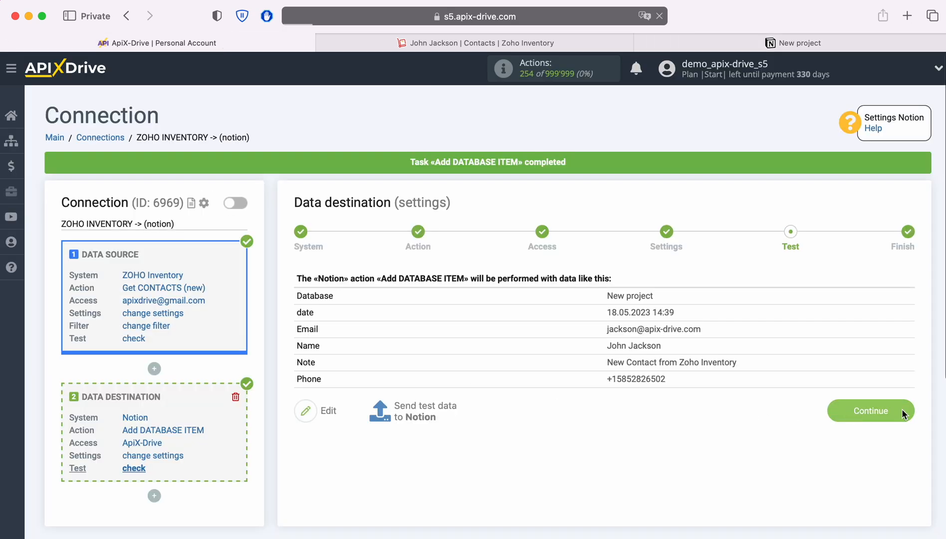
pyautogui.click(902, 410)
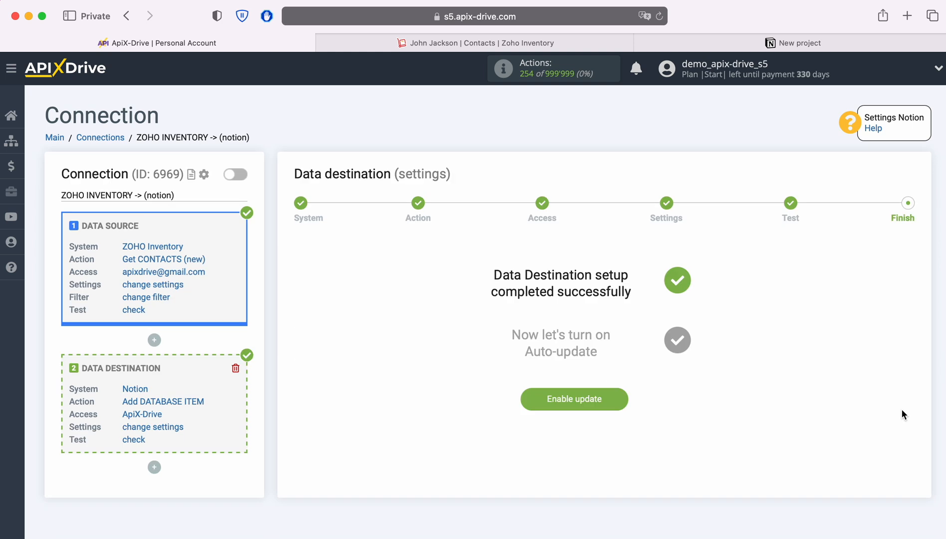
pyautogui.click(619, 397)
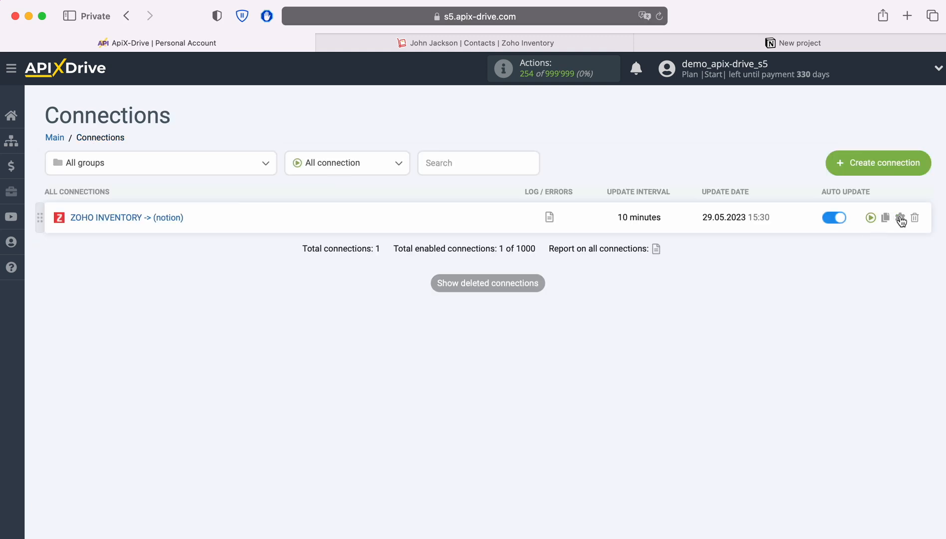
# Set the update interval of the ZOHO INVENTORY -> (notion) connection to 5 minutes and save the setup.
pyautogui.click(900, 218)
pyautogui.click(534, 307)
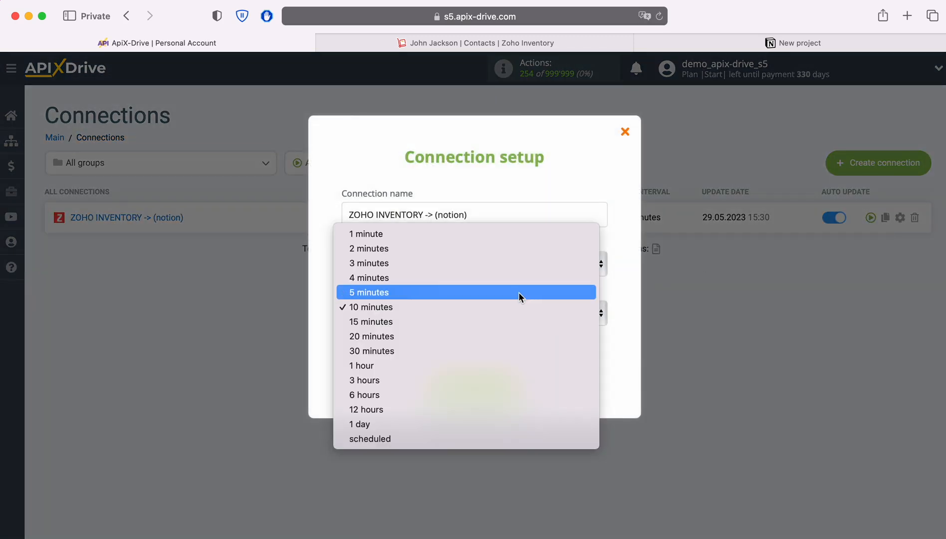
pyautogui.click(518, 292)
pyautogui.click(514, 389)
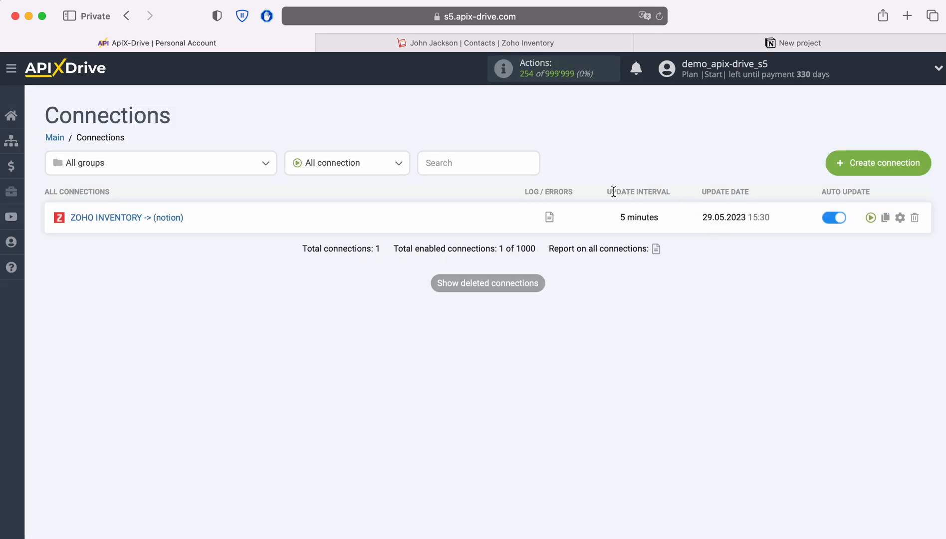